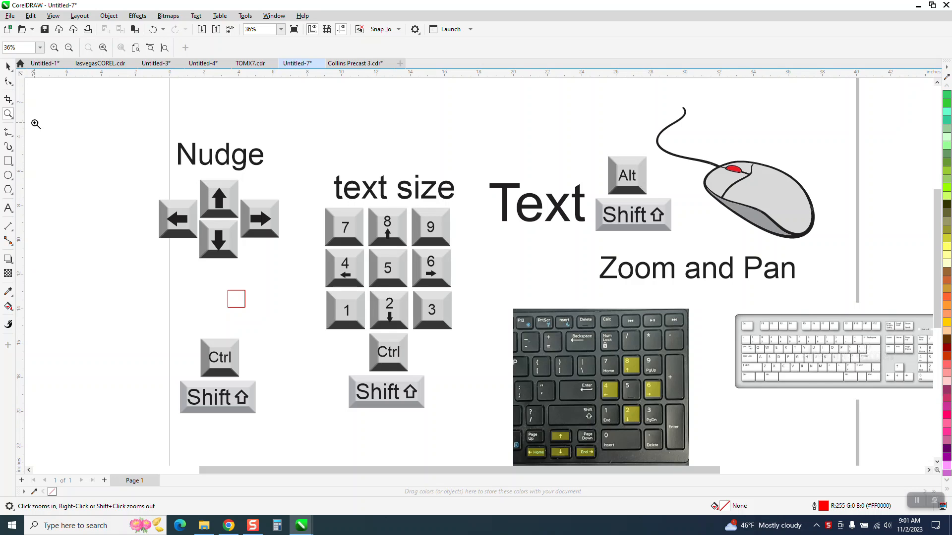
Move the extra red square off the stacked one below the nudge arrow keys, delete it, and select the remaining square.
{"action": "left_click_drag", "start_coordinate": [132, 141], "coordinate": [355, 419]}
{"action": "left_click", "coordinate": [8, 66]}
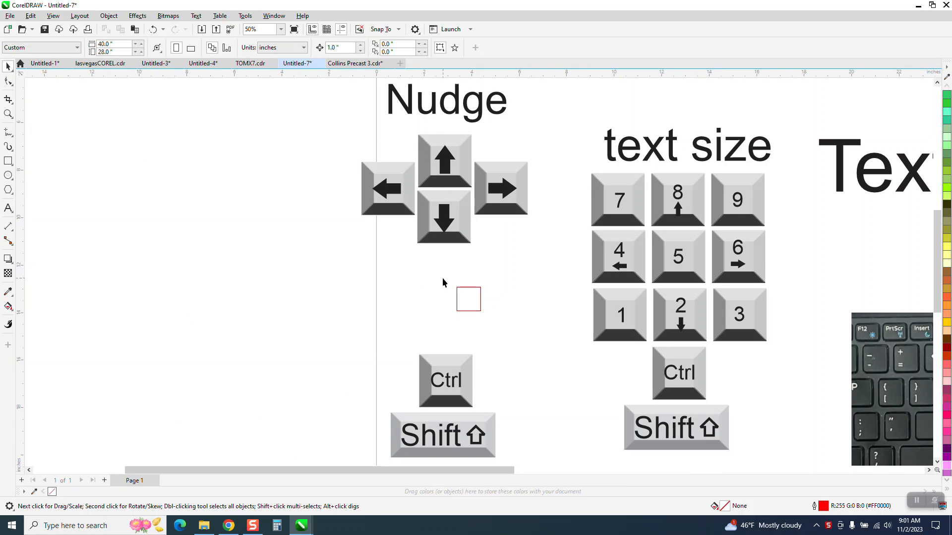
{"action": "left_click_drag", "start_coordinate": [470, 287], "coordinate": [439, 285]}
{"action": "left_click", "coordinate": [8, 114]}
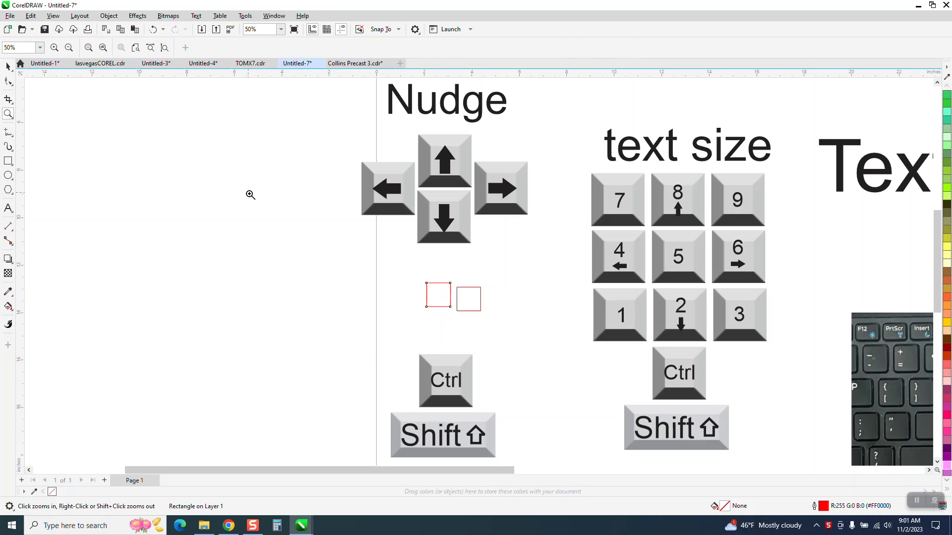
{"action": "scroll", "coordinate": [291, 216], "scroll_direction": "down", "scroll_amount": 2}
{"action": "left_click_drag", "start_coordinate": [312, 121], "coordinate": [534, 400]}
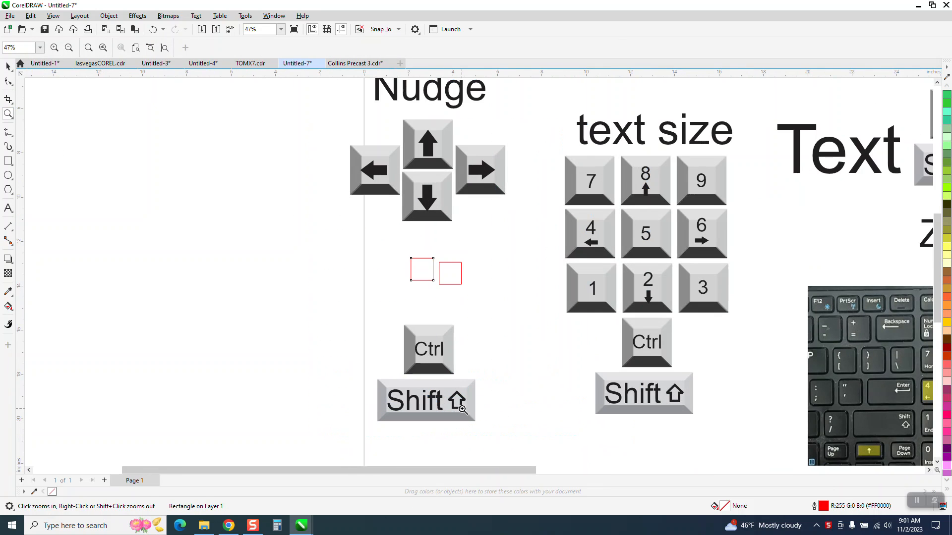
{"action": "left_click", "coordinate": [7, 66]}
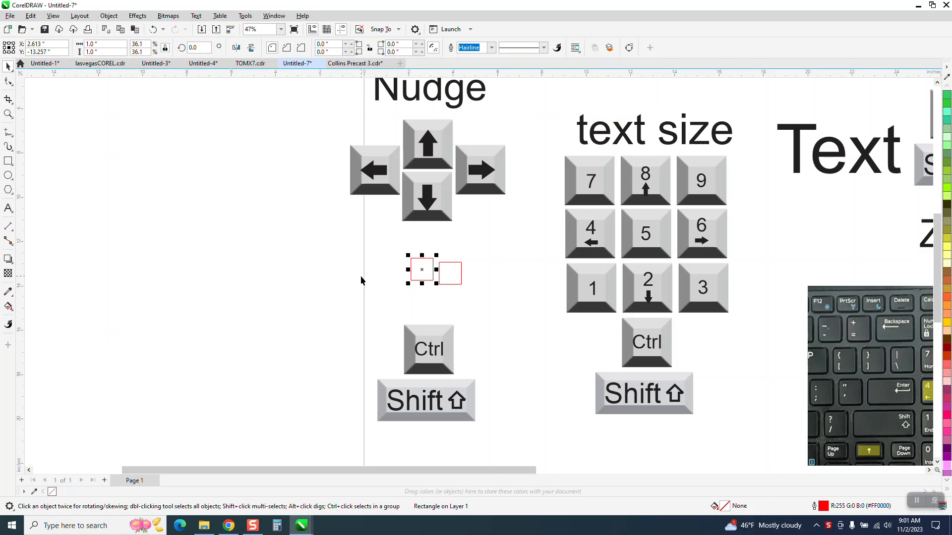
{"action": "key", "text": "Delete"}
{"action": "left_click", "coordinate": [451, 285]}
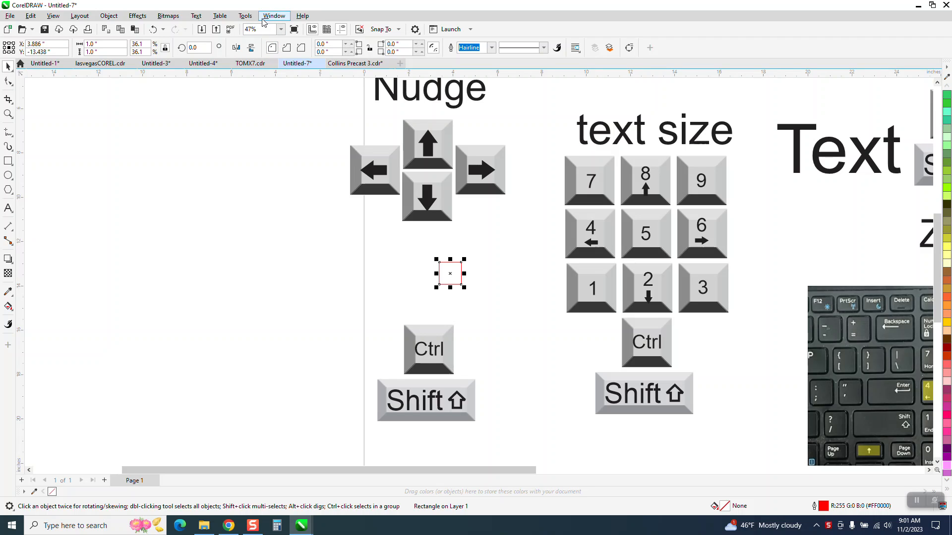
Set the document's super nudge multiplier to 2 and micro nudge divisor to 2, keeping the base nudge at 1.0 inch.
{"action": "left_click", "coordinate": [246, 16]}
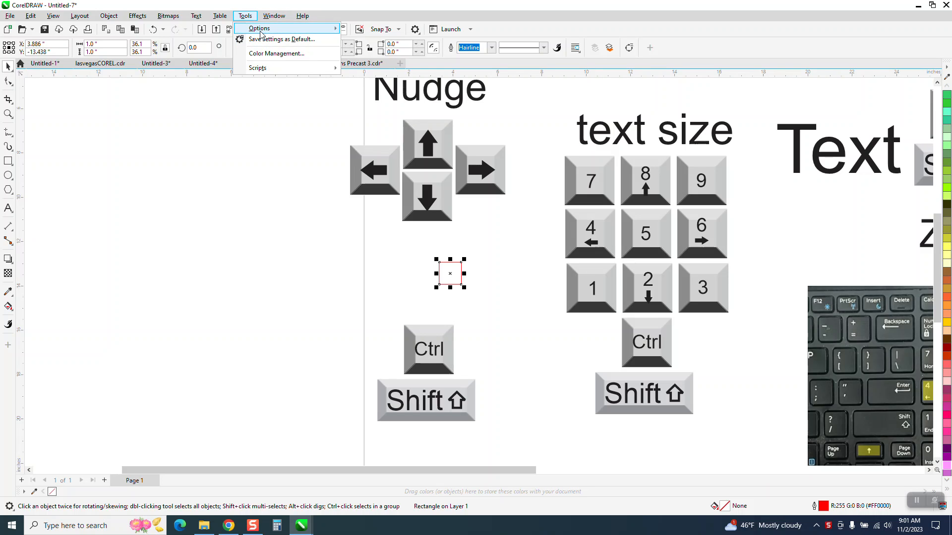
{"action": "mouse_move", "coordinate": [270, 33]}
{"action": "left_click", "coordinate": [373, 29]}
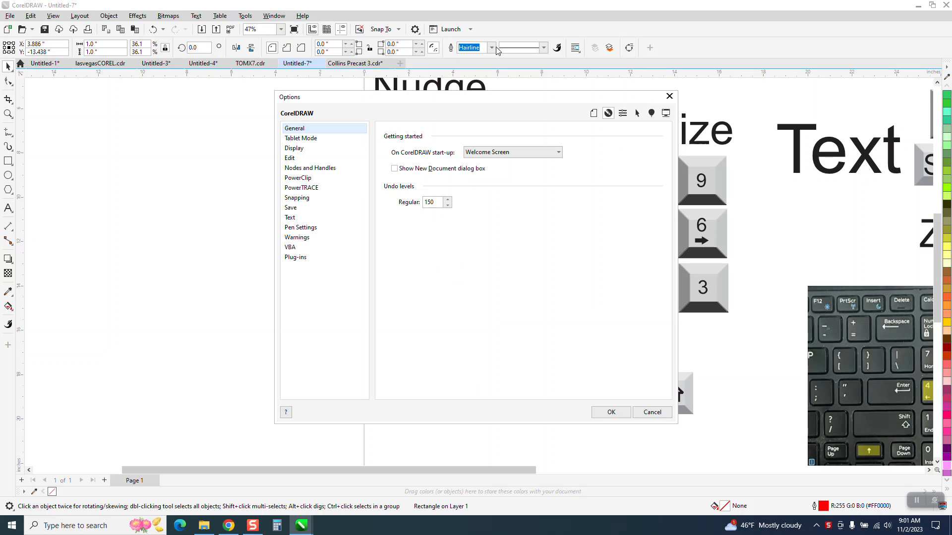
{"action": "left_click", "coordinate": [593, 113]}
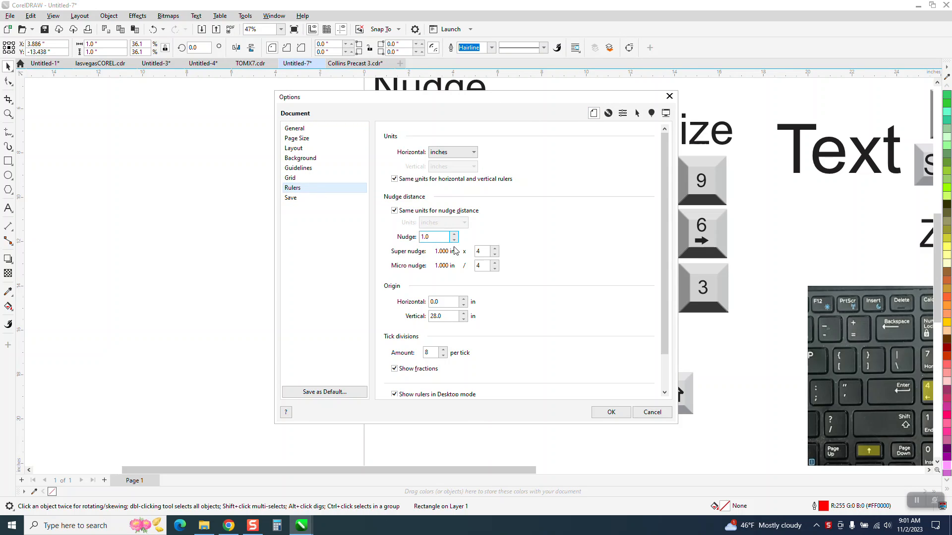
{"action": "left_click", "coordinate": [495, 268]}
{"action": "left_click", "coordinate": [495, 268]}
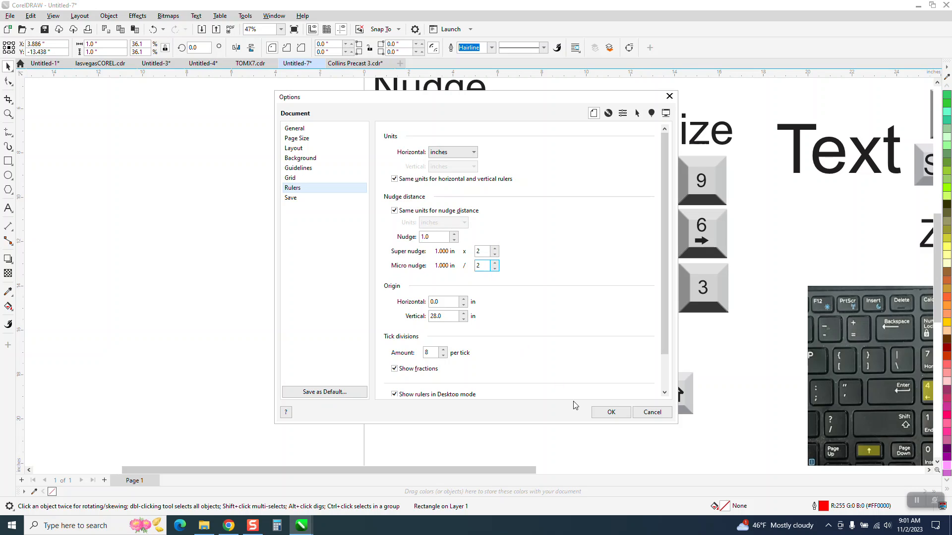
{"action": "left_click", "coordinate": [611, 412]}
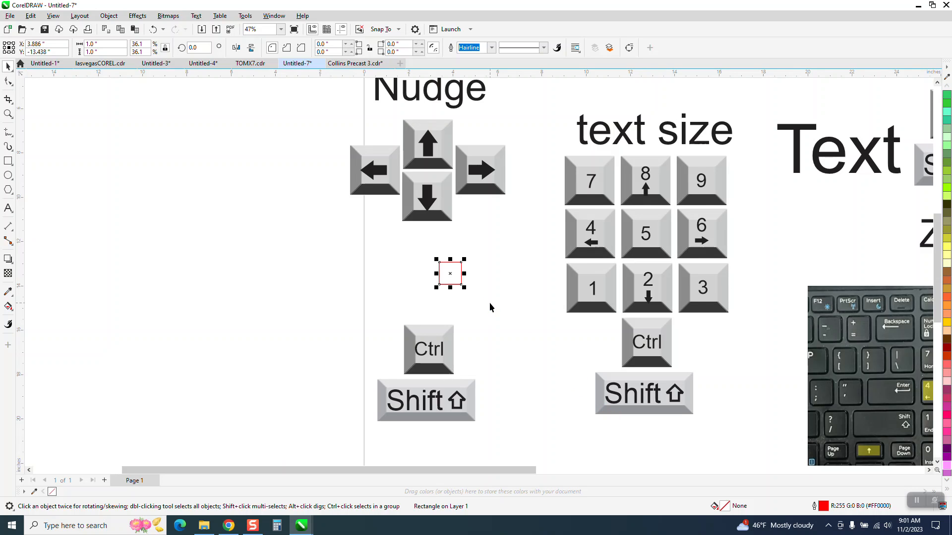
Nudge the red square 1 inch left and undo it, and super nudge it 2 inches left and back.
{"action": "key", "text": "Left"}
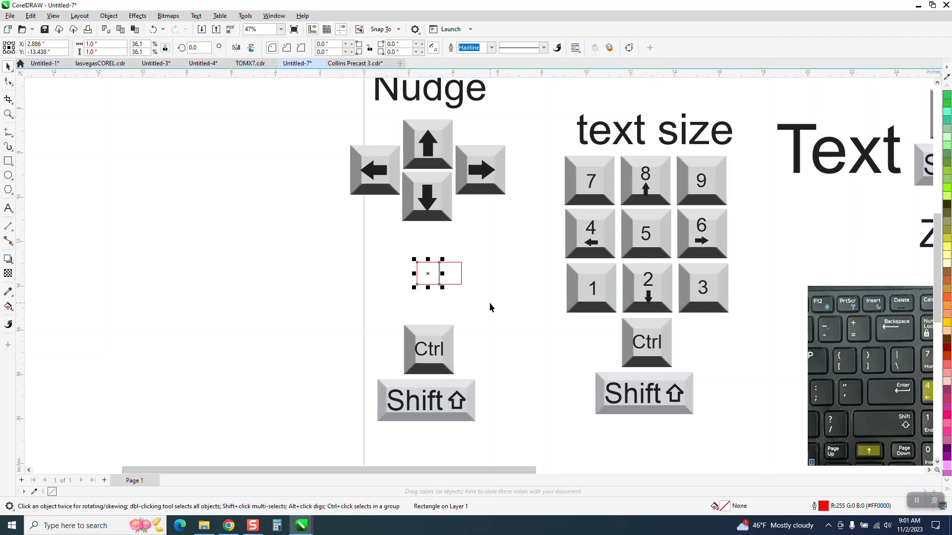
{"action": "left_click", "coordinate": [153, 29]}
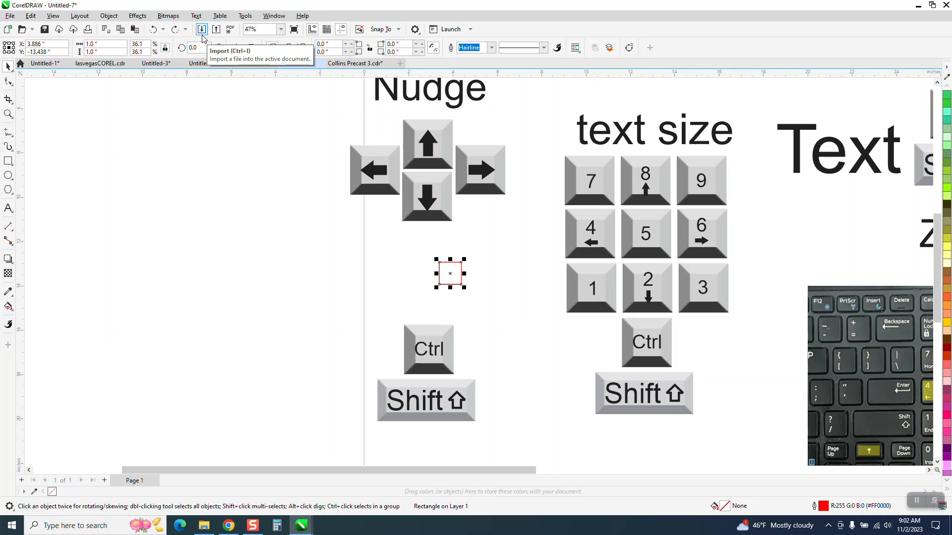
{"action": "key", "text": "KP_Add"}
{"action": "key", "text": "shift+Left"}
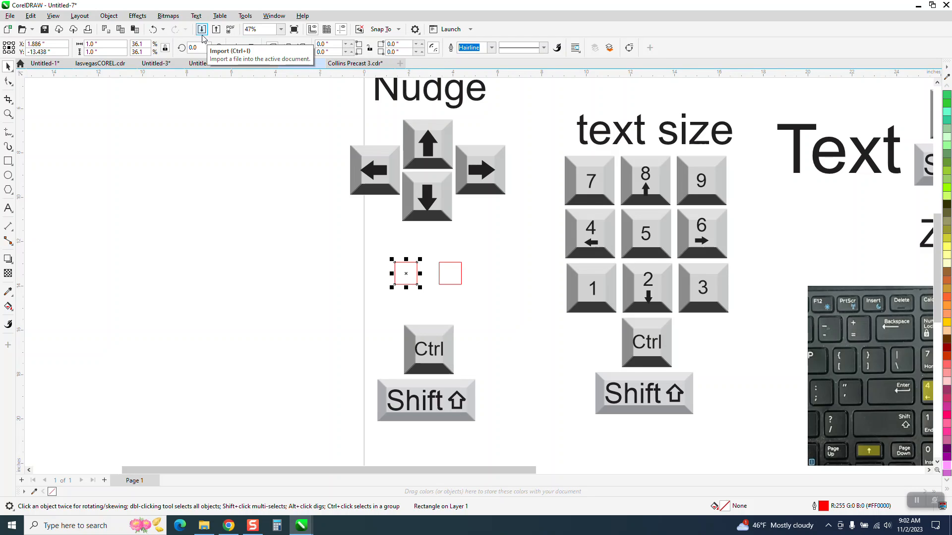
{"action": "key", "text": "shift+Right"}
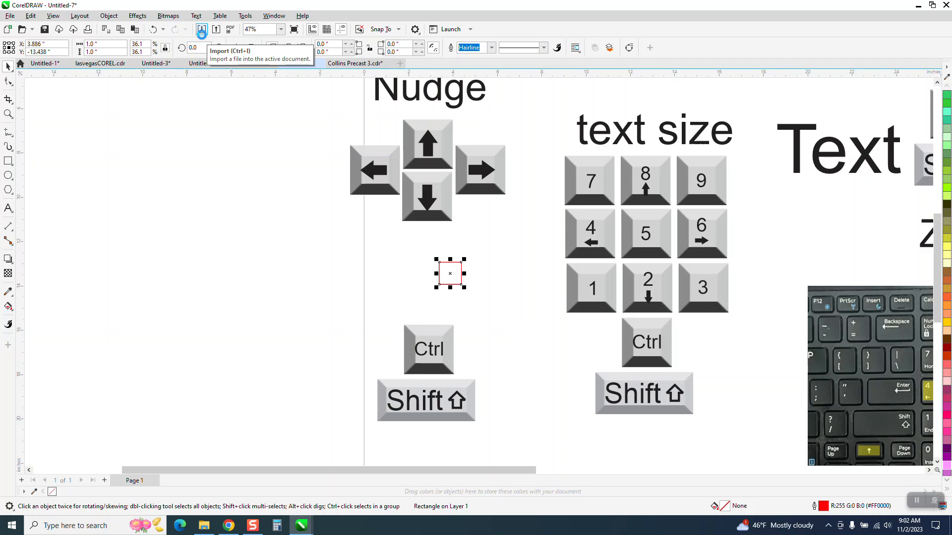
Micro nudge the red square 0.5 inch left, look at it up close, and undo the move.
{"action": "key", "text": "Left"}
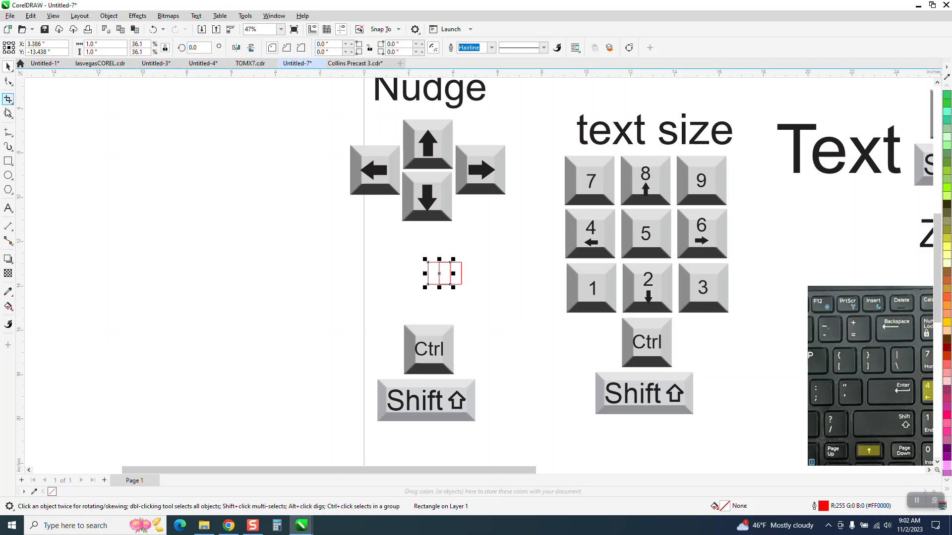
{"action": "left_click", "coordinate": [8, 114]}
{"action": "left_click", "coordinate": [439, 285]}
{"action": "left_click", "coordinate": [8, 66]}
{"action": "left_click", "coordinate": [153, 30]}
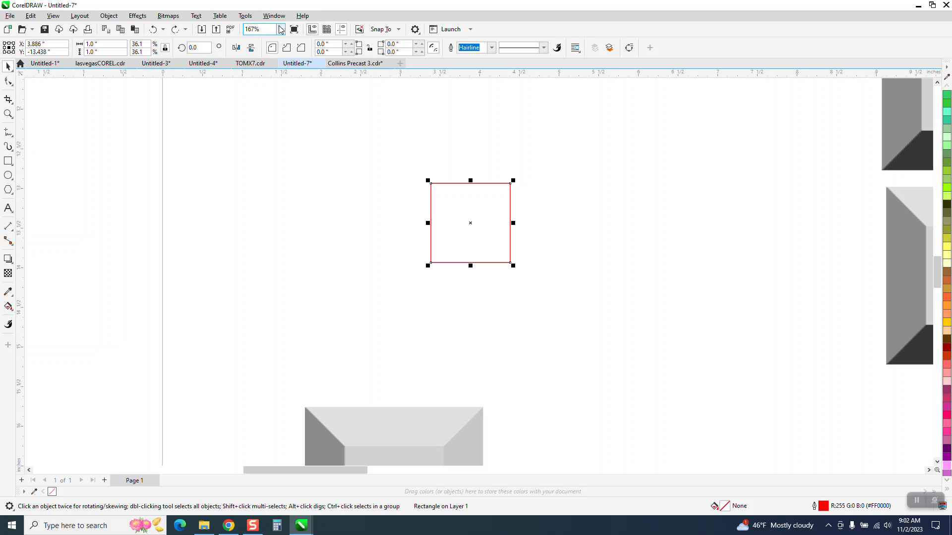
Set the document's super nudge multiplier and micro nudge divisor both to 4.
{"action": "left_click", "coordinate": [248, 18]}
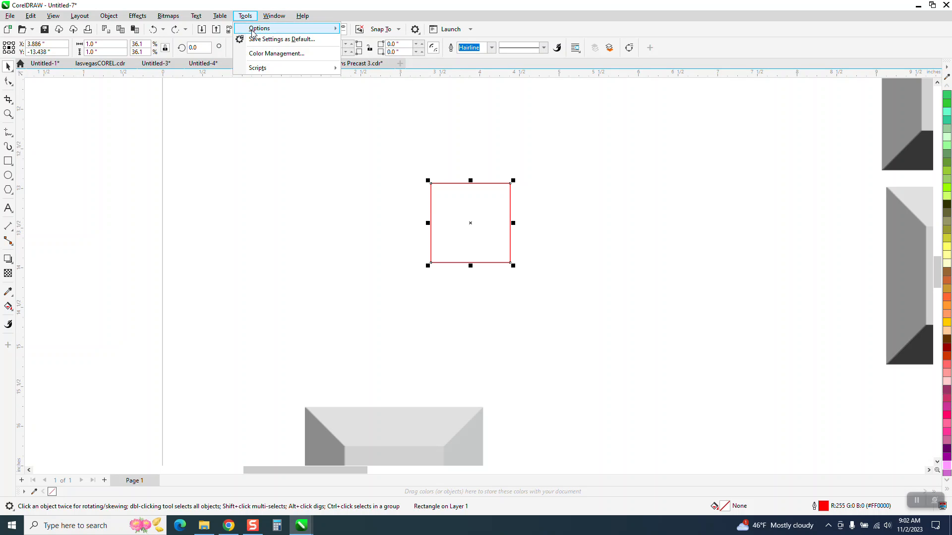
{"action": "mouse_move", "coordinate": [253, 31]}
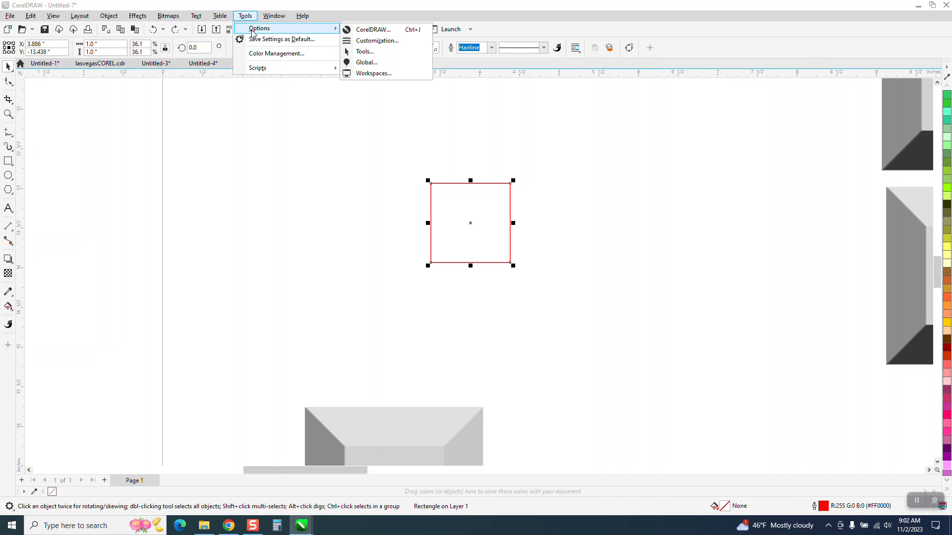
{"action": "left_click", "coordinate": [386, 31]}
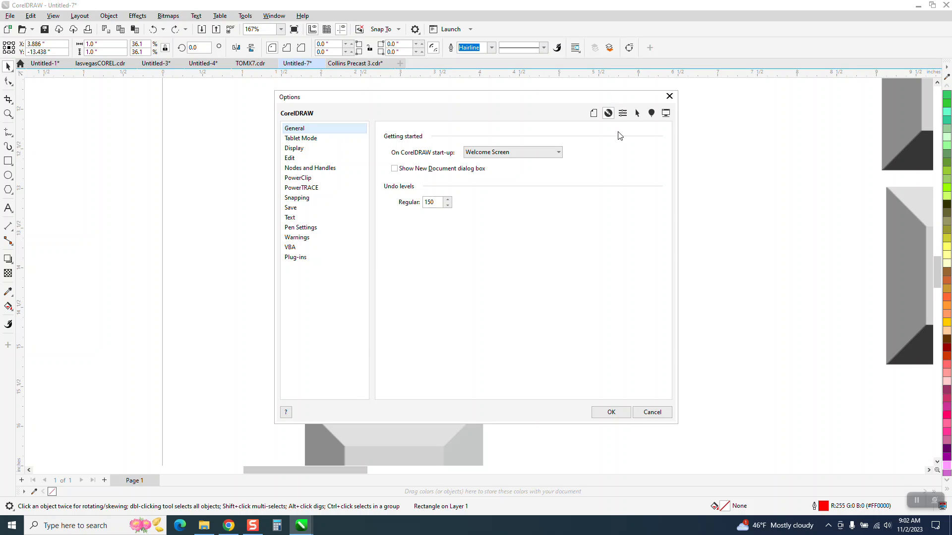
{"action": "left_click", "coordinate": [593, 114]}
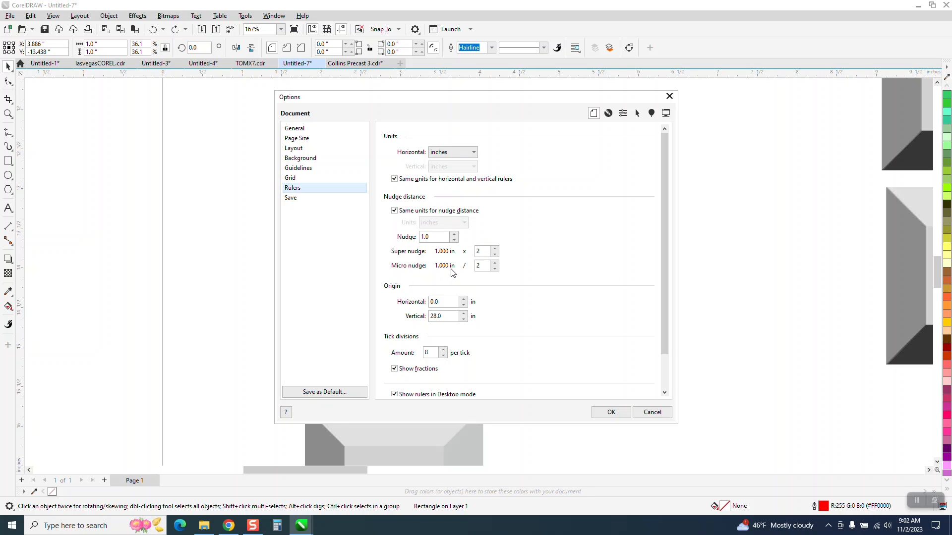
{"action": "left_click", "coordinate": [494, 263]}
{"action": "left_click", "coordinate": [610, 412]}
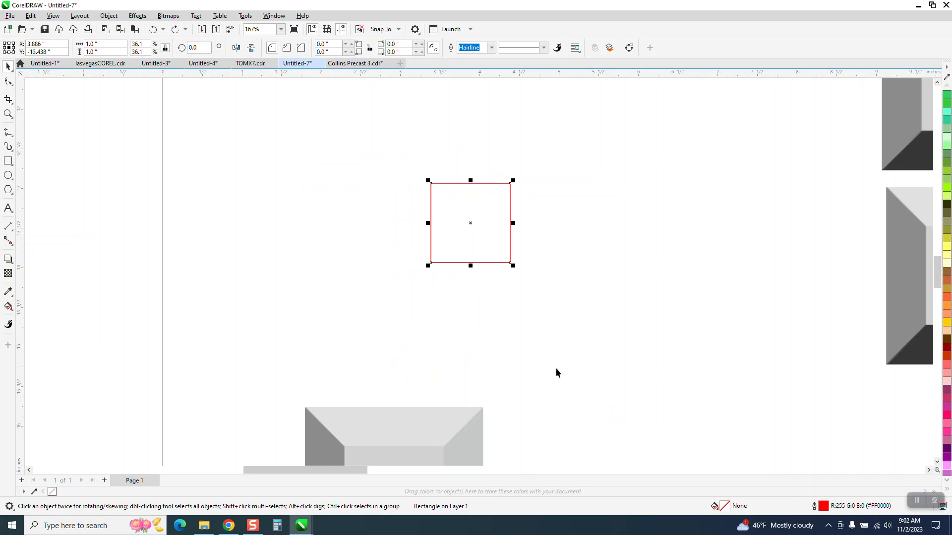
Nudge the red square 1 inch left and undo it, and super nudge it 4 inches left and return it.
{"action": "key", "text": "Left"}
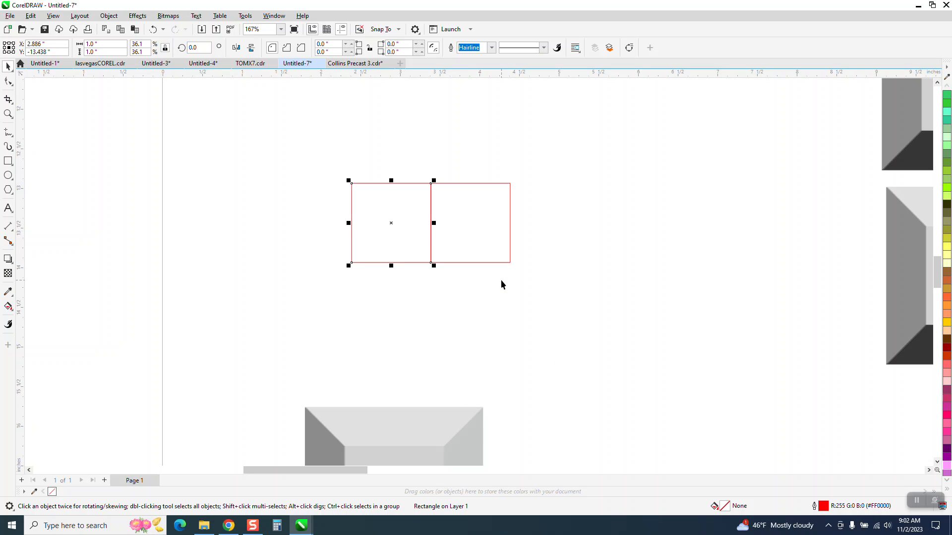
{"action": "key", "text": "ctrl+z"}
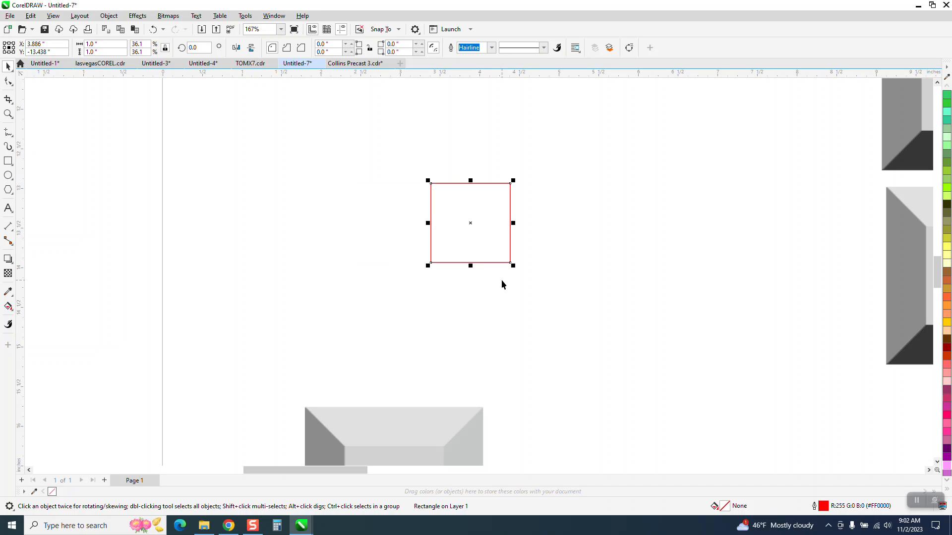
{"action": "key", "text": "ctrl+d"}
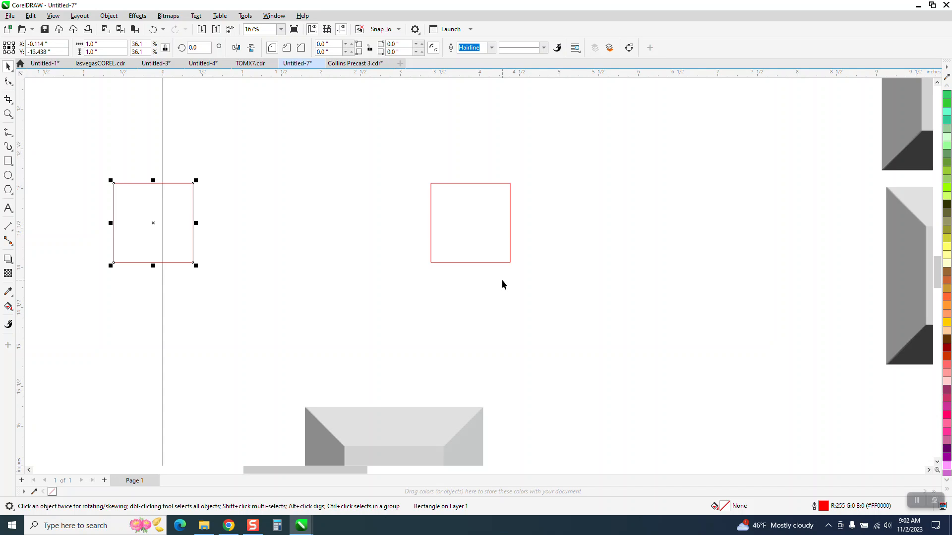
{"action": "key", "text": "Right"}
{"action": "key", "text": "Right"}
{"action": "key", "text": "Right"}
{"action": "key", "text": "Right"}
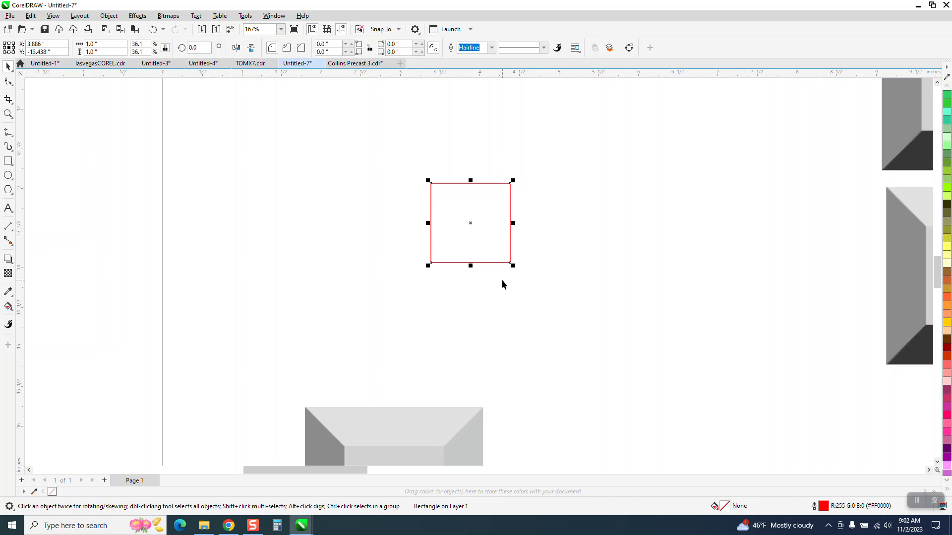
Micro nudge the red square 0.25 inch left and dimension the horizontal offset between the two squares' left edges.
{"action": "key", "text": "Left"}
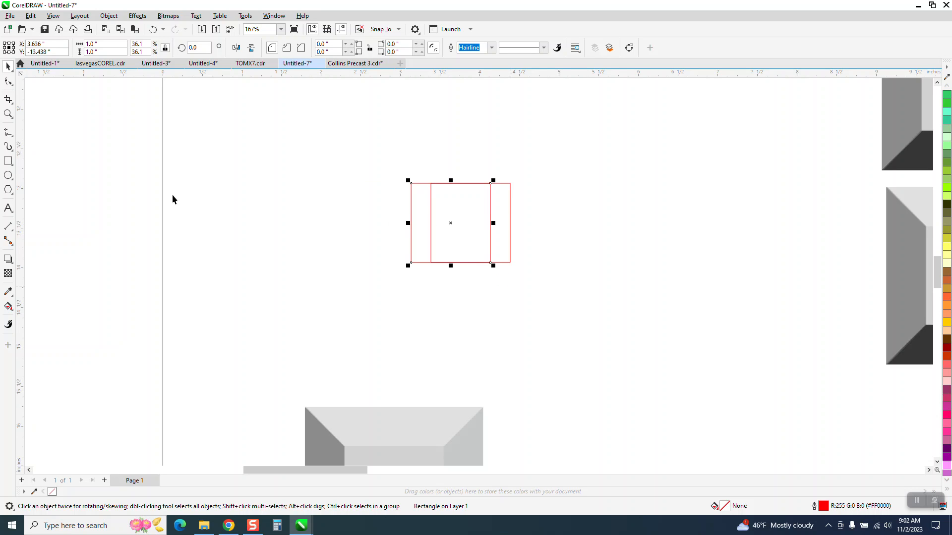
{"action": "left_click", "coordinate": [8, 114]}
{"action": "left_click_drag", "start_coordinate": [359, 161], "coordinate": [618, 319]}
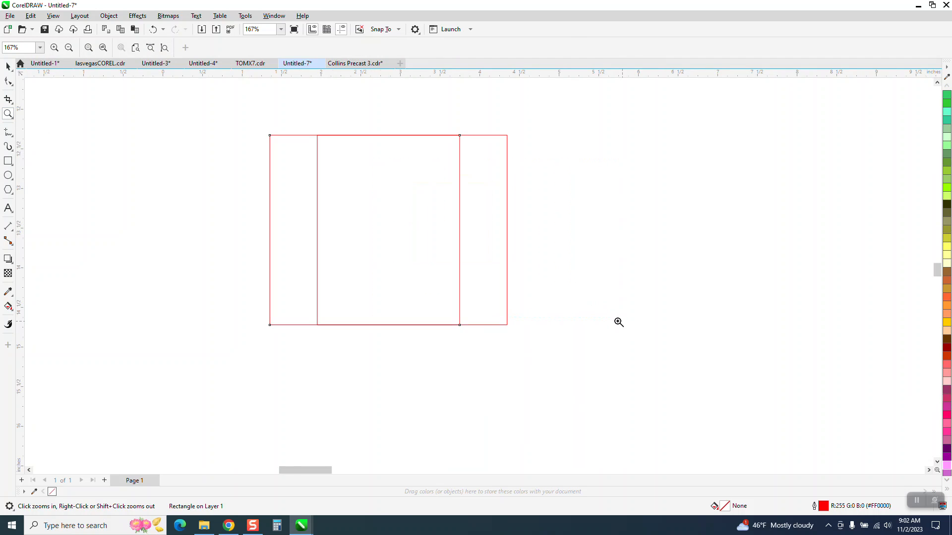
{"action": "left_click", "coordinate": [14, 235]}
{"action": "left_click", "coordinate": [49, 223]}
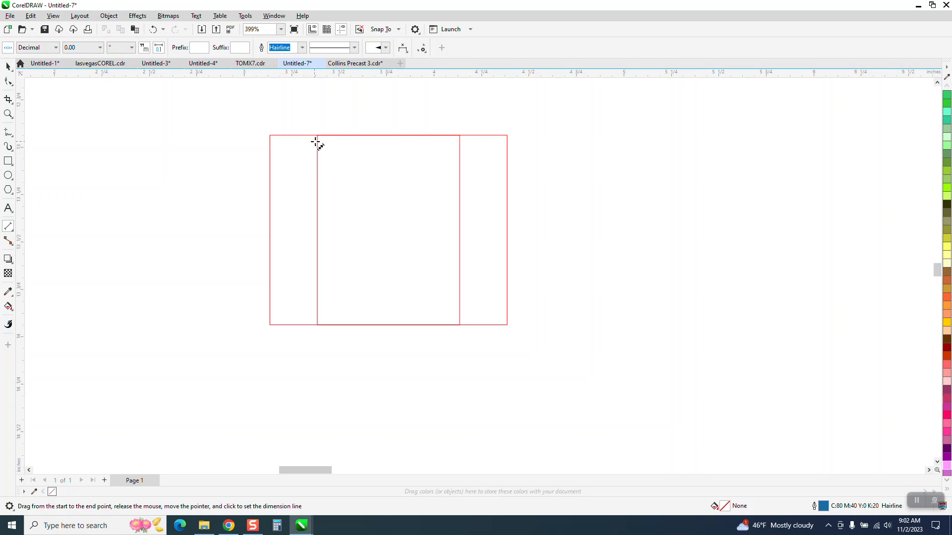
{"action": "left_click_drag", "start_coordinate": [318, 135], "coordinate": [270, 135]}
{"action": "left_click", "coordinate": [276, 114]}
{"action": "left_click", "coordinate": [8, 66]}
Delete the offset dimension and the shifted red square, keeping only the square at the original position.
{"action": "scroll", "coordinate": [254, 317], "scroll_direction": "down", "scroll_amount": 5}
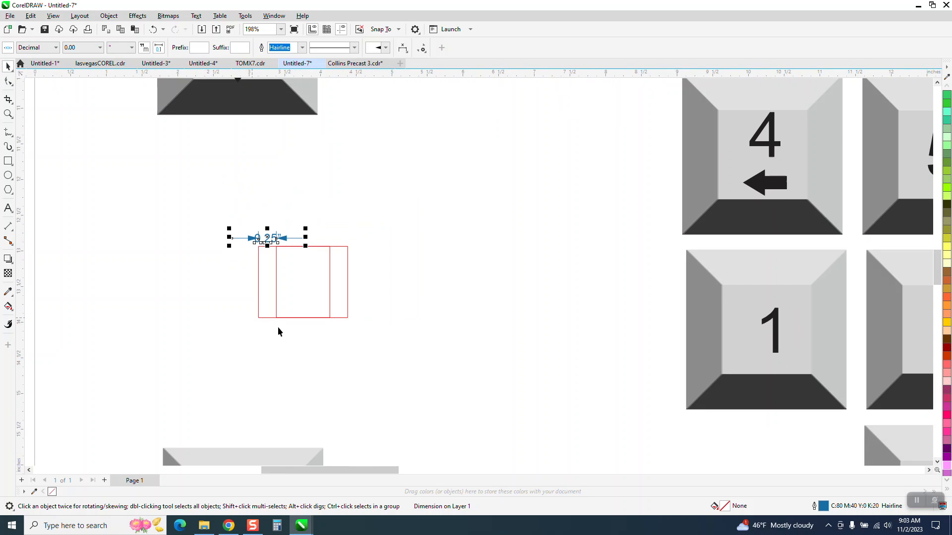
{"action": "scroll", "coordinate": [280, 290], "scroll_direction": "down", "scroll_amount": 1}
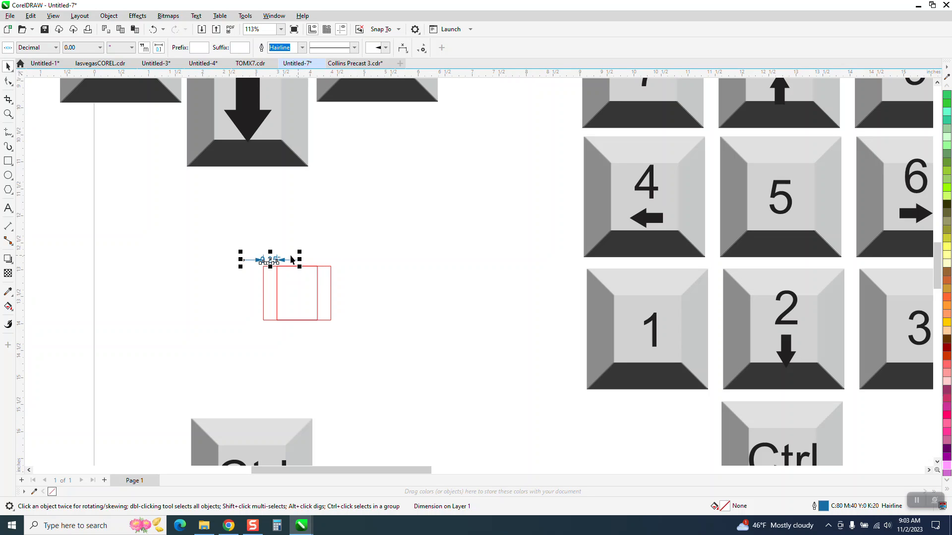
{"action": "key", "text": "Delete"}
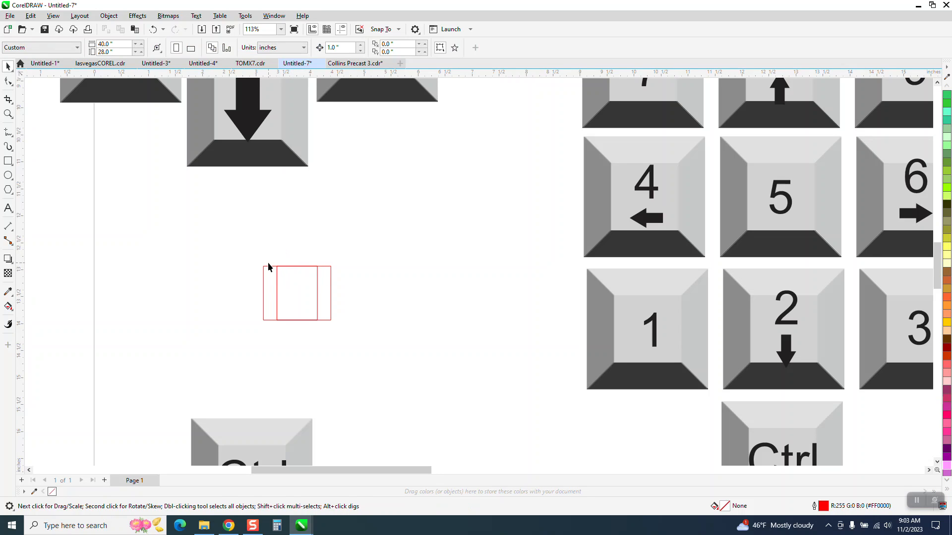
{"action": "left_click", "coordinate": [269, 271]}
{"action": "key", "text": "Delete"}
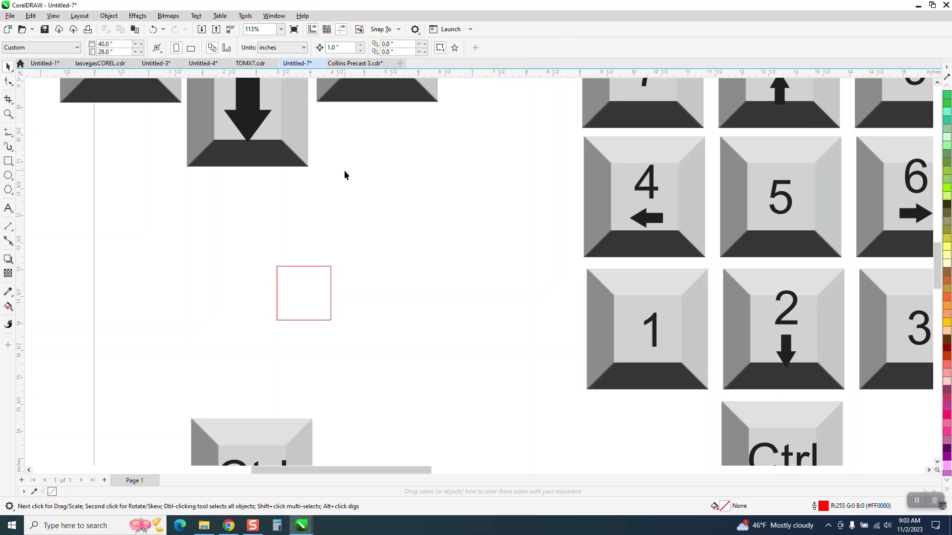
Reduce the document's nudge distance and nudge the remaining red square 0.001 inch right.
{"action": "double_click", "coordinate": [335, 48]}
{"action": "key", "text": "BackSpace"}
{"action": "key", "text": "Return"}
{"action": "left_click", "coordinate": [9, 114]}
{"action": "left_click_drag", "start_coordinate": [266, 247], "coordinate": [403, 343]}
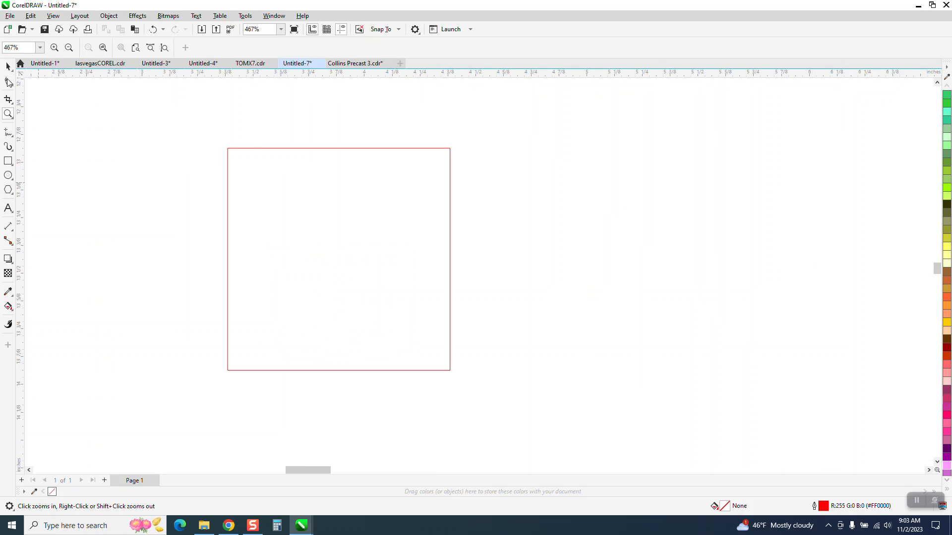
{"action": "left_click", "coordinate": [8, 66]}
{"action": "left_click", "coordinate": [332, 148]}
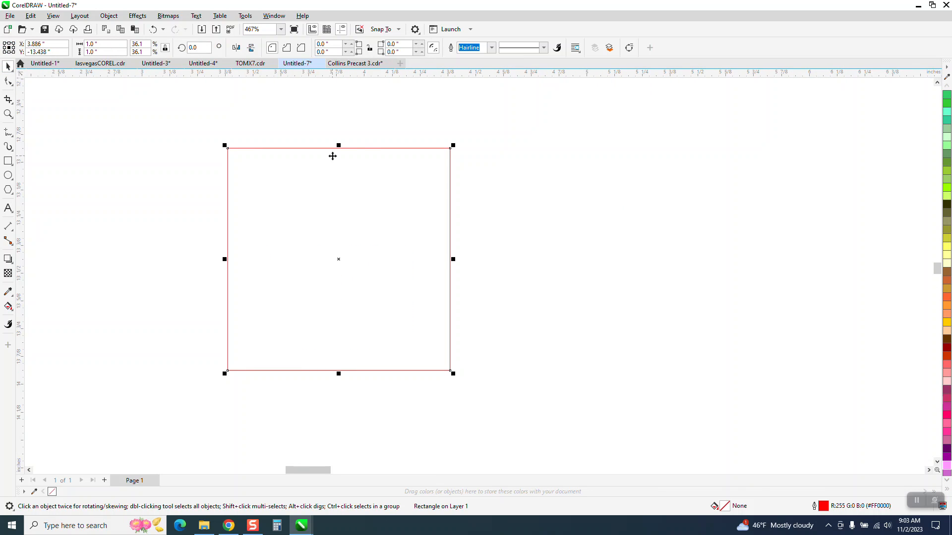
{"action": "key", "text": "Right"}
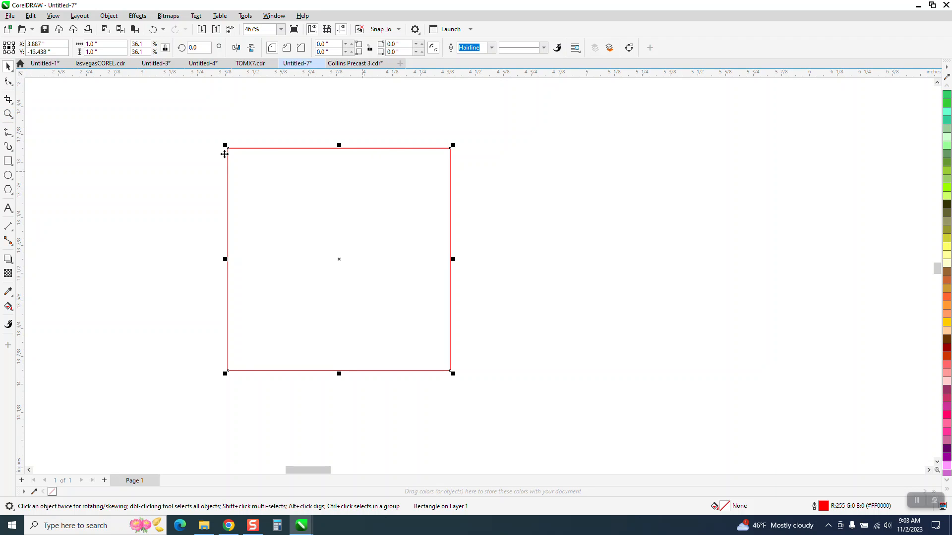
Nudge the red square right in 0.001 inch increments and return it to the other square's position at the upper-right corner.
{"action": "left_click", "coordinate": [8, 113]}
{"action": "left_click_drag", "start_coordinate": [419, 137], "coordinate": [487, 174]}
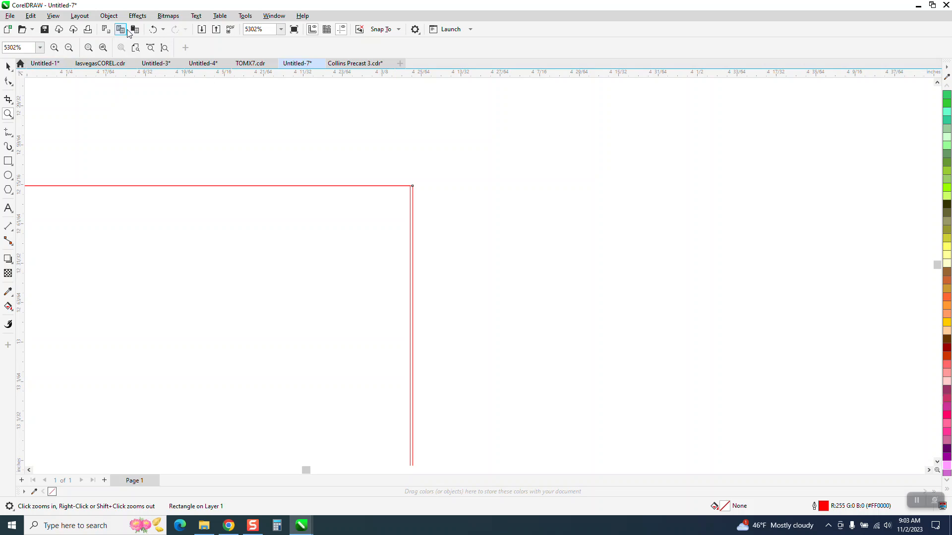
{"action": "key", "text": "Right"}
{"action": "key", "text": "Right"}
{"action": "key", "text": "Right"}
{"action": "key", "text": "Right"}
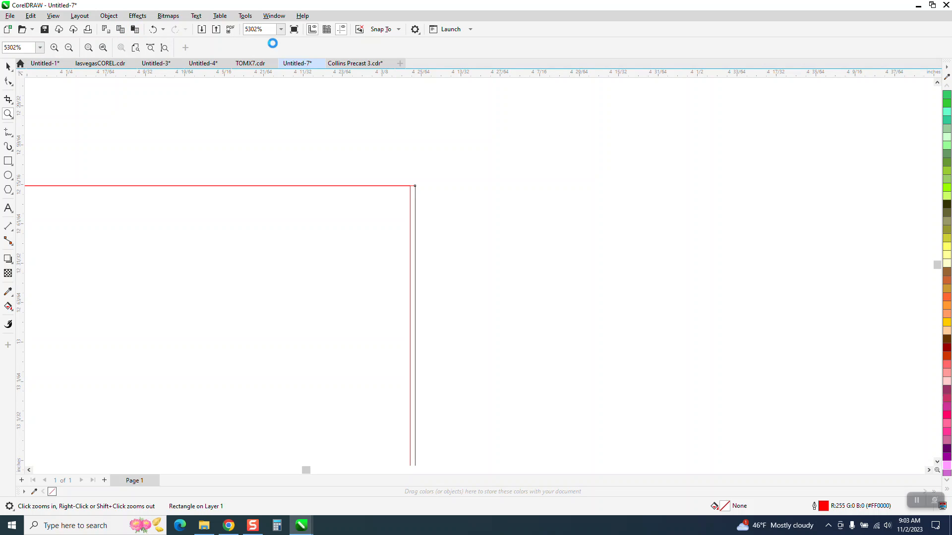
{"action": "key", "text": "Right"}
{"action": "key", "text": "Right"}
{"action": "key", "text": "Right"}
{"action": "key", "text": "Left"}
{"action": "key", "text": "Left"}
{"action": "key", "text": "Left"}
{"action": "key", "text": "Left"}
{"action": "key", "text": "Left"}
{"action": "key", "text": "Left"}
{"action": "key", "text": "Left"}
{"action": "key", "text": "Left"}
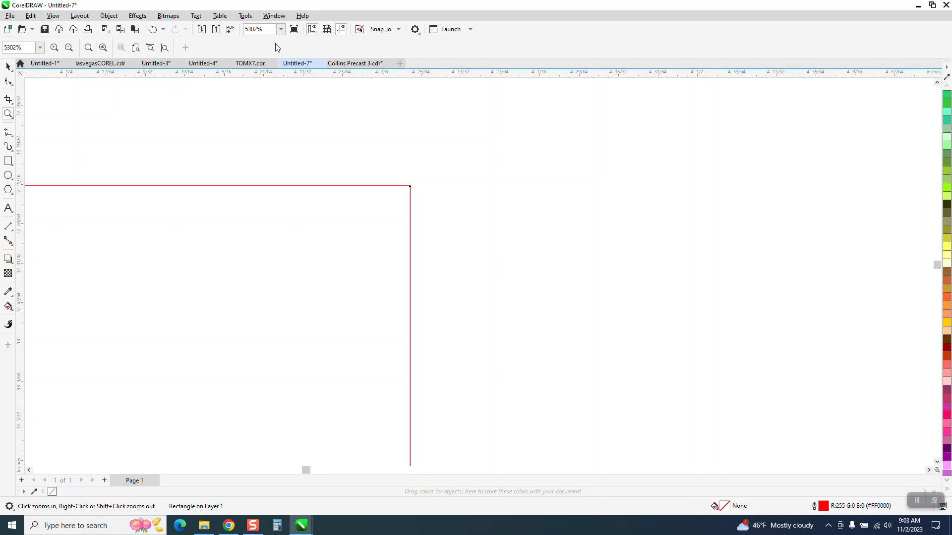
Nudge the red square farther right with a long run of 0.001 inch increments and bring it back over the other square.
{"action": "key", "text": "Right"}
{"action": "key", "text": "Right"}
{"action": "key", "text": "Right"}
{"action": "key", "text": "Right"}
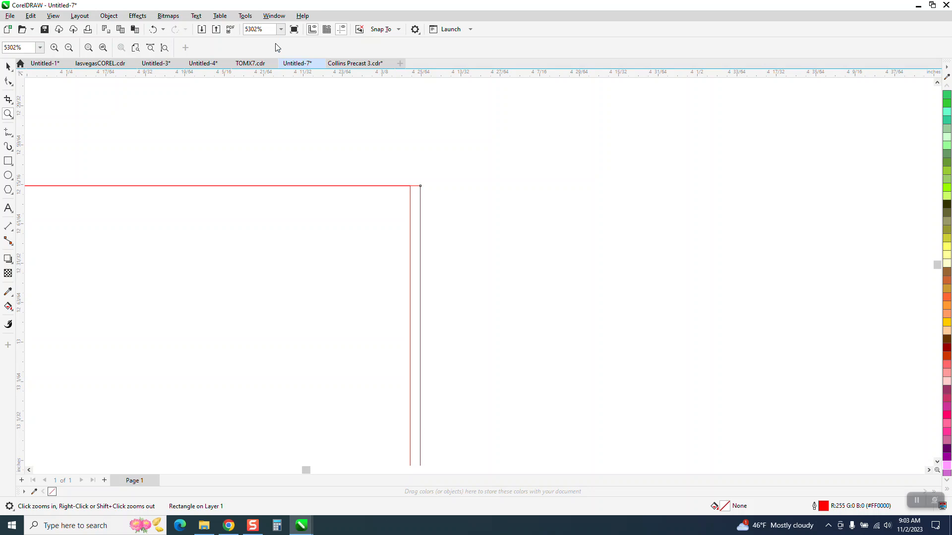
{"action": "key", "text": "Right"}
{"action": "key", "text": "Right"}
{"action": "key", "text": "Right"}
{"action": "key", "text": "Right"}
{"action": "key", "text": "Right"}
{"action": "key", "text": "Right"}
{"action": "key", "text": "Right"}
{"action": "key", "text": "Right"}
{"action": "key", "text": "Right"}
{"action": "key", "text": "Right"}
{"action": "key", "text": "Right"}
{"action": "key", "text": "Right"}
{"action": "key", "text": "Right"}
{"action": "key", "text": "Right"}
{"action": "key", "text": "Right"}
{"action": "key", "text": "Right"}
{"action": "key", "text": "Right"}
{"action": "key", "text": "Right"}
{"action": "key", "text": "Right"}
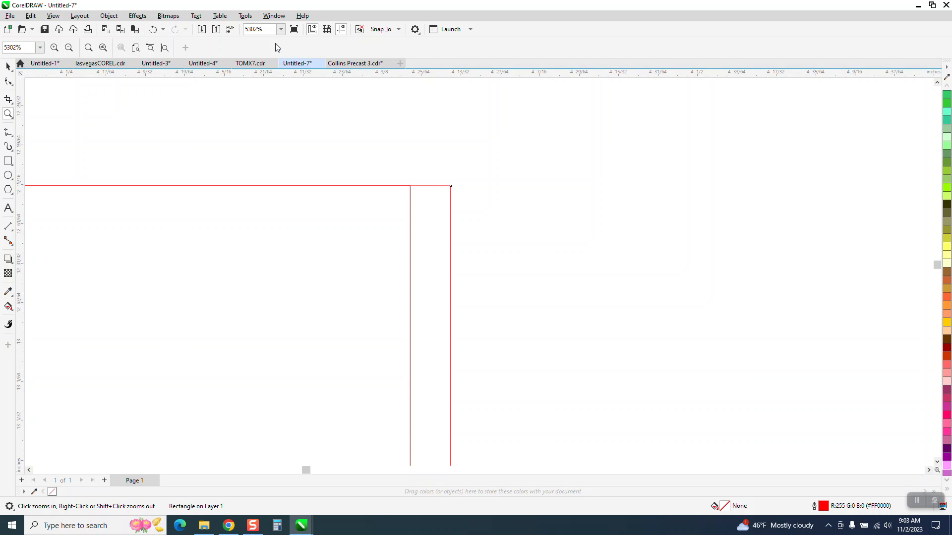
{"action": "key", "text": "Left"}
{"action": "key", "text": "Left"}
{"action": "key", "text": "Left"}
{"action": "key", "text": "Left"}
{"action": "key", "text": "Left"}
{"action": "key", "text": "Left"}
{"action": "key", "text": "Left"}
{"action": "key", "text": "Left"}
{"action": "key", "text": "Left"}
{"action": "key", "text": "Left"}
{"action": "key", "text": "Left"}
{"action": "key", "text": "Left"}
{"action": "key", "text": "Left"}
{"action": "key", "text": "Left"}
{"action": "key", "text": "Left"}
{"action": "key", "text": "Left"}
{"action": "key", "text": "Left"}
{"action": "key", "text": "Left"}
{"action": "key", "text": "Left"}
{"action": "key", "text": "Left"}
{"action": "key", "text": "Left"}
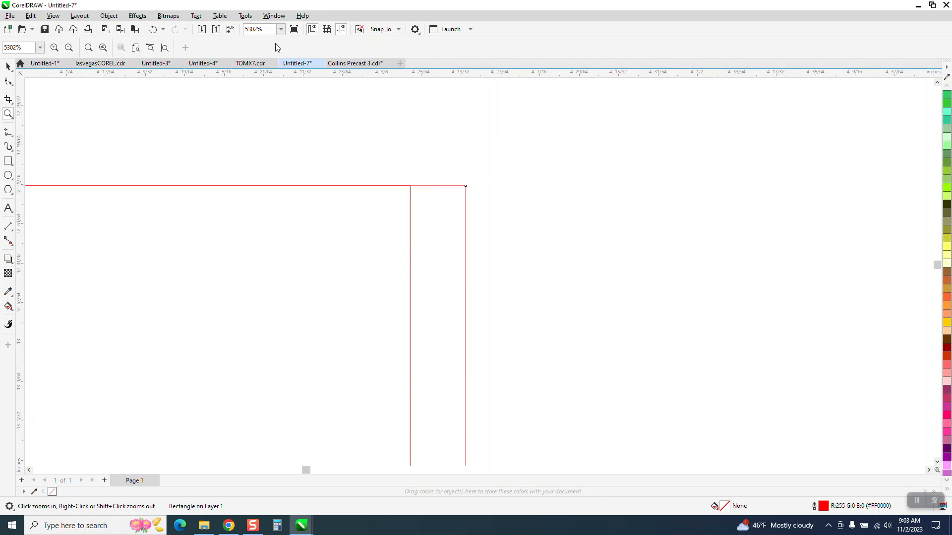
{"action": "key", "text": "Left"}
{"action": "key", "text": "Left"}
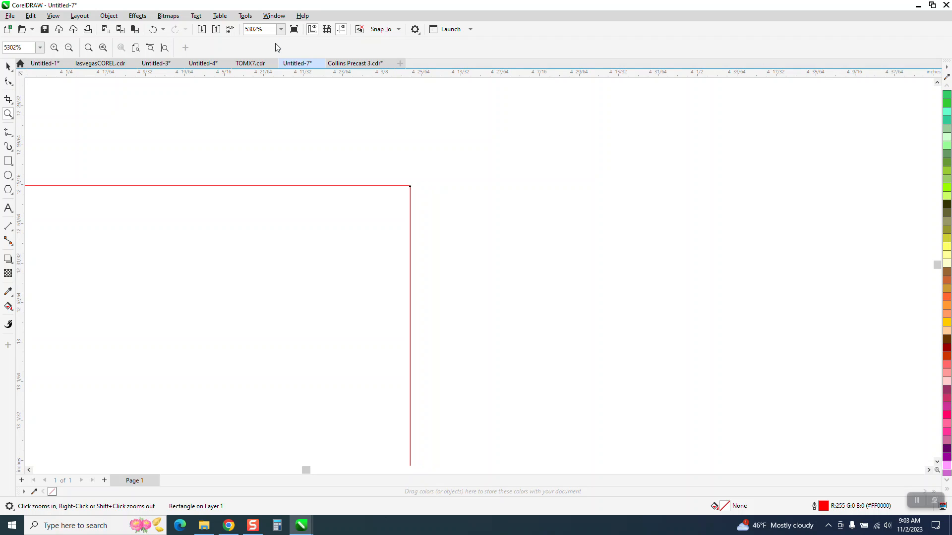
Nudge the red square a single 0.001 inch right, examine the gap at the corner, and return the square.
{"action": "key", "text": "Right"}
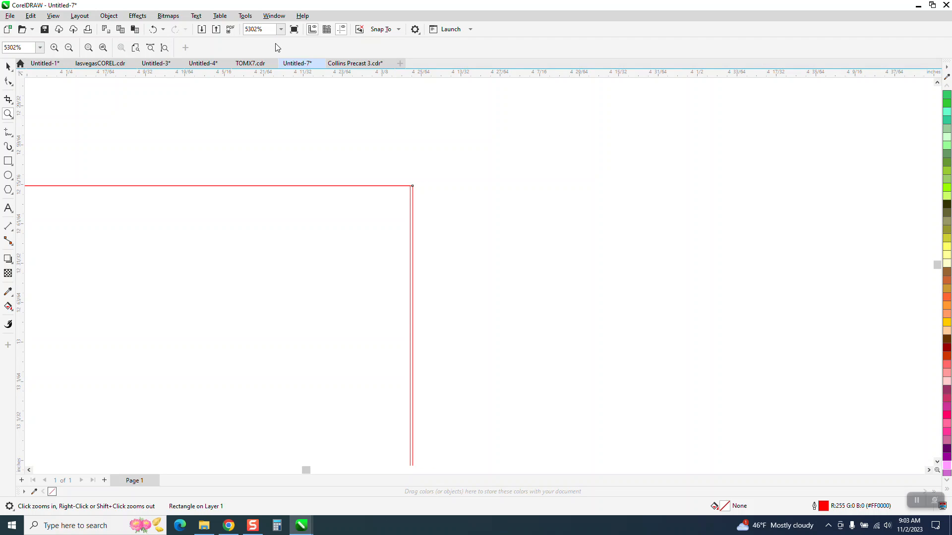
{"action": "left_click_drag", "start_coordinate": [348, 173], "coordinate": [525, 278]}
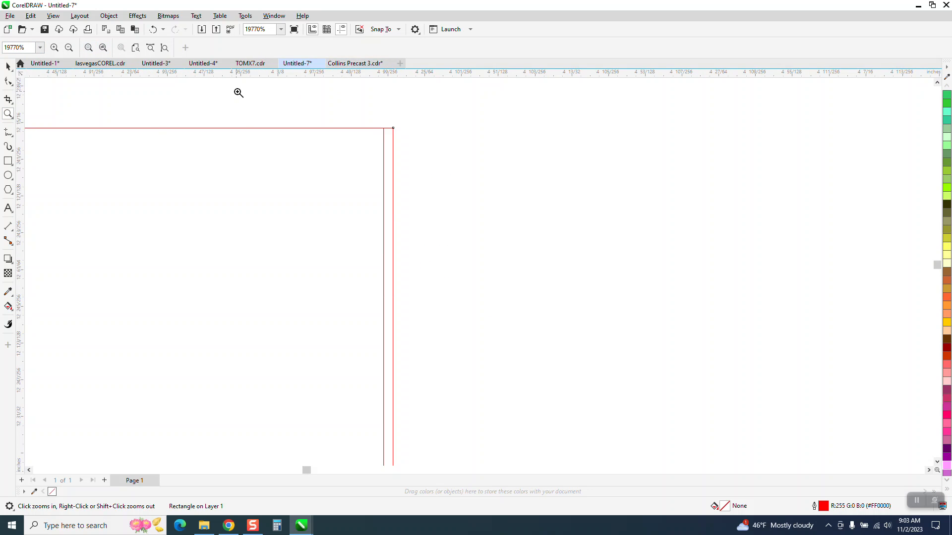
{"action": "left_click", "coordinate": [7, 66]}
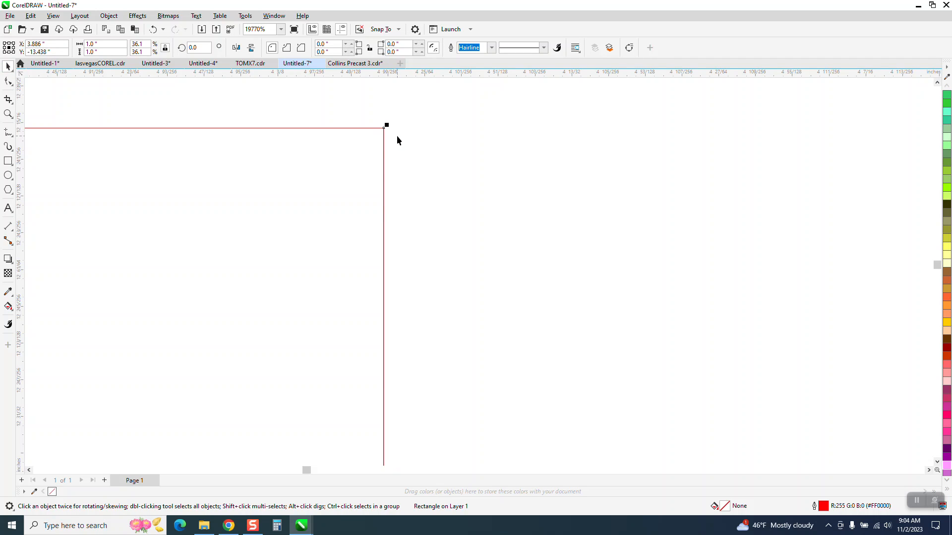
Micro nudge the red square once to the right and examine the tiny offset at its upper-right corner up close.
{"action": "key", "text": "Right"}
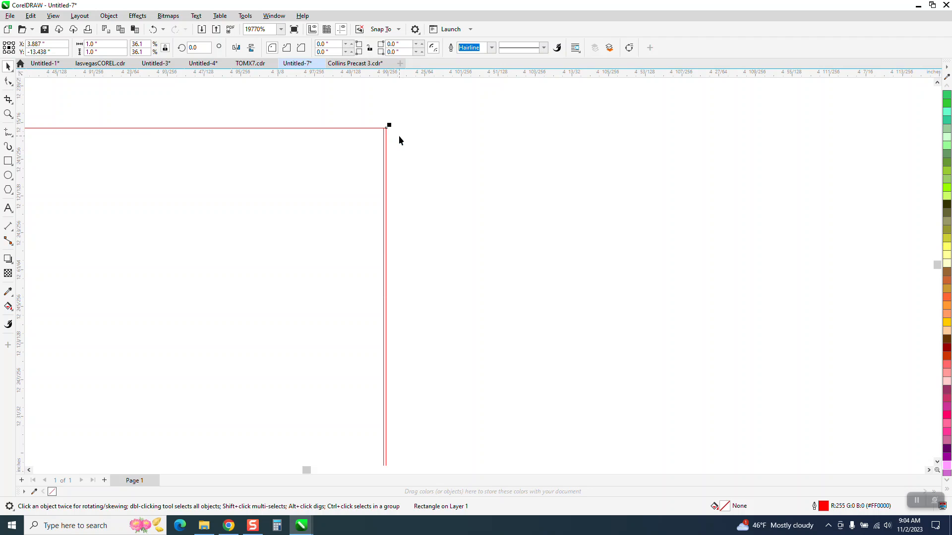
{"action": "left_click", "coordinate": [8, 114]}
{"action": "left_click_drag", "start_coordinate": [367, 122], "coordinate": [439, 155]}
{"action": "left_click_drag", "start_coordinate": [260, 137], "coordinate": [368, 195]}
{"action": "scroll", "coordinate": [375, 202], "scroll_direction": "down", "scroll_amount": 5}
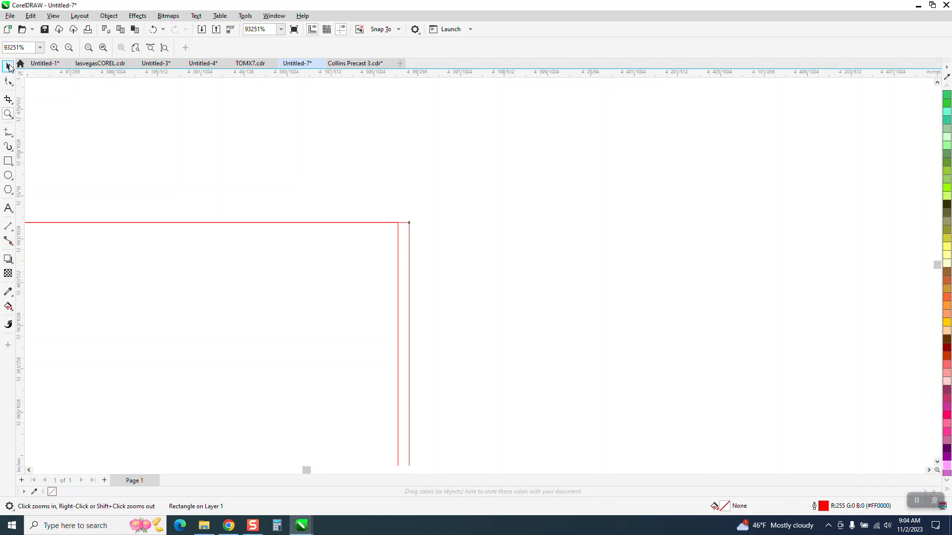
Delete the micro-nudged red square, keeping the other one in place.
{"action": "scroll", "coordinate": [337, 232], "scroll_direction": "down", "scroll_amount": 1}
{"action": "left_click_drag", "start_coordinate": [372, 237], "coordinate": [506, 240]}
{"action": "key", "text": "Delete"}
{"action": "scroll", "coordinate": [412, 211], "scroll_direction": "down", "scroll_amount": 2}
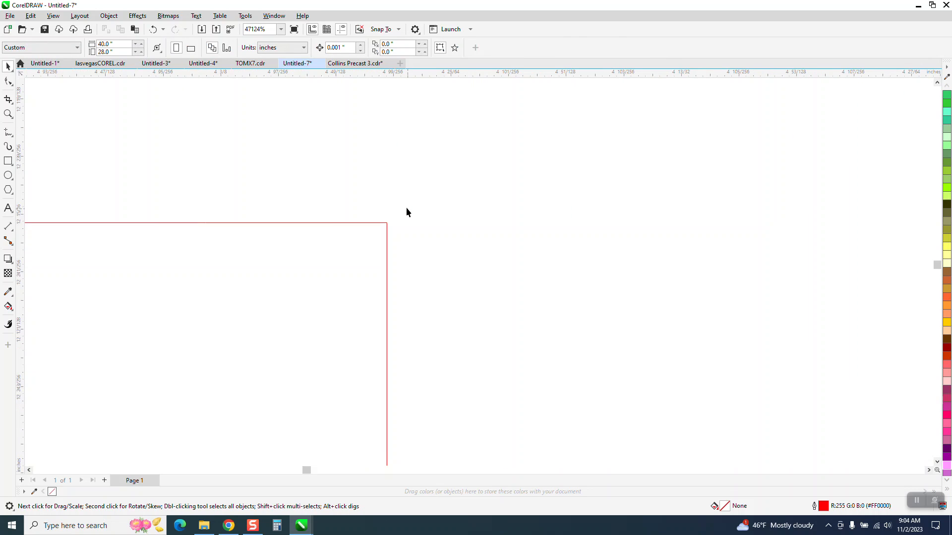
Nudge the remaining red square 0.006 inch right and undo the moves back to its starting position.
{"action": "left_click", "coordinate": [389, 257]}
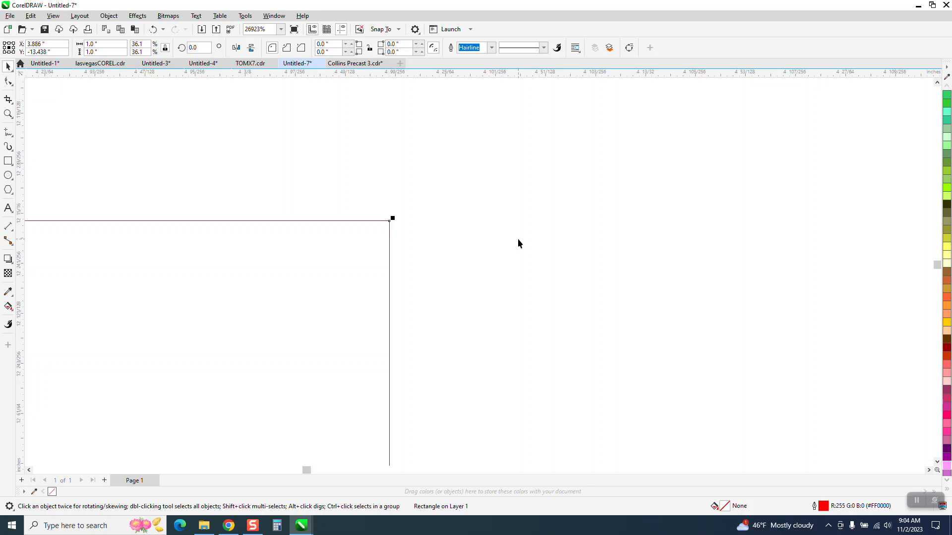
{"action": "key", "text": "Right"}
{"action": "key", "text": "Right"}
{"action": "key", "text": "Right"}
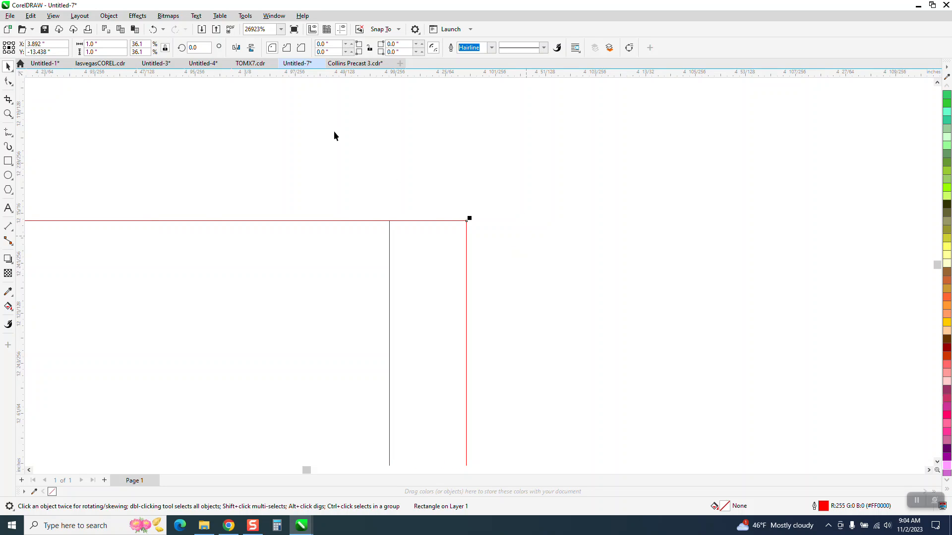
{"action": "left_click", "coordinate": [154, 30]}
{"action": "left_click", "coordinate": [153, 29]}
{"action": "left_click", "coordinate": [153, 29]}
{"action": "left_click", "coordinate": [154, 30]}
{"action": "left_click", "coordinate": [153, 30]}
{"action": "left_click", "coordinate": [154, 29]}
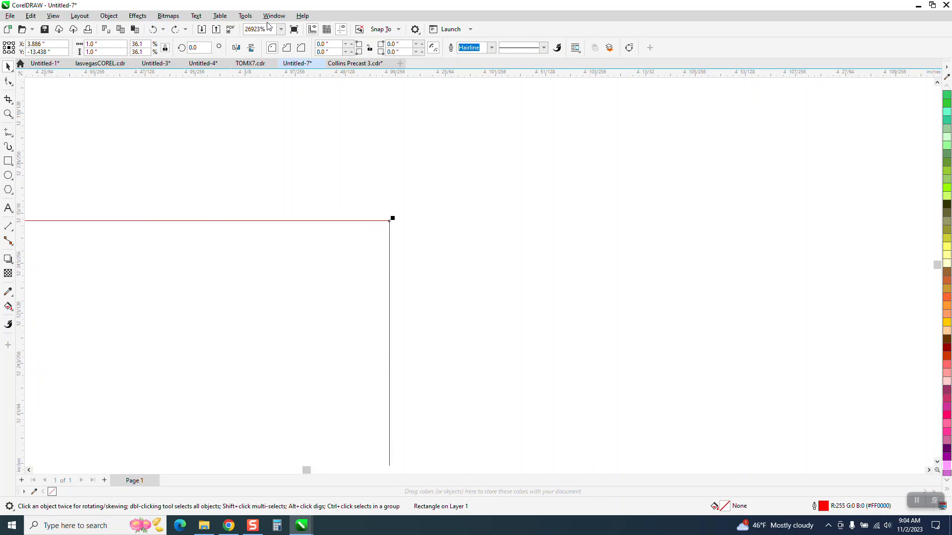
Move the red square 0.004 inch right, and offset a duplicate of it another 0.004 inch right.
{"action": "key", "text": "Right"}
{"action": "key", "text": "Right"}
{"action": "key", "text": "Right"}
{"action": "key", "text": "Right"}
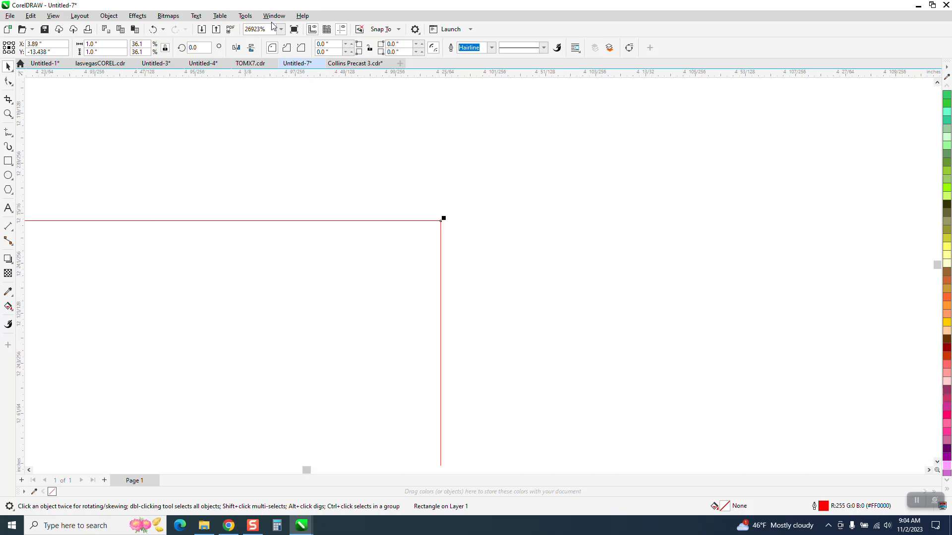
{"action": "key", "text": "Right"}
{"action": "key", "text": "Right"}
{"action": "key", "text": "Right"}
{"action": "key", "text": "Right"}
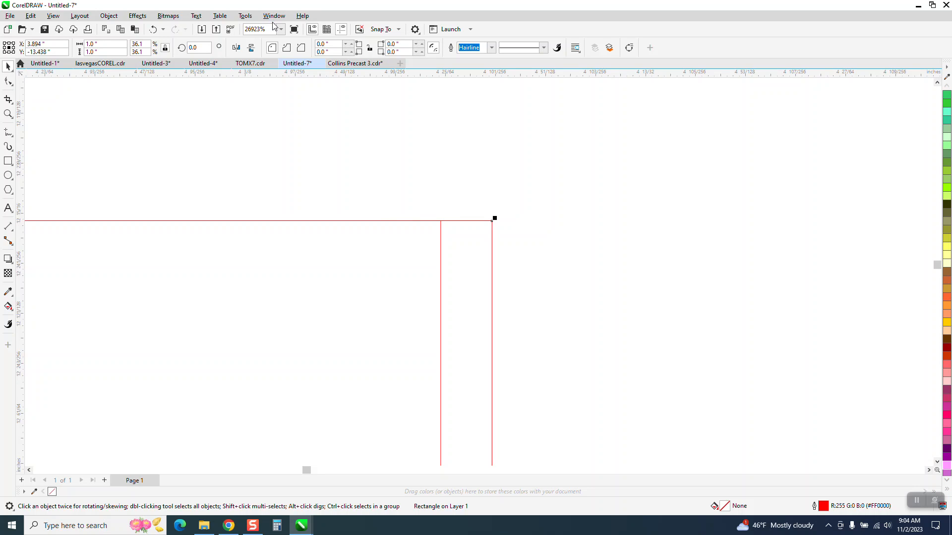
{"action": "scroll", "coordinate": [378, 212], "scroll_direction": "down", "scroll_amount": 1}
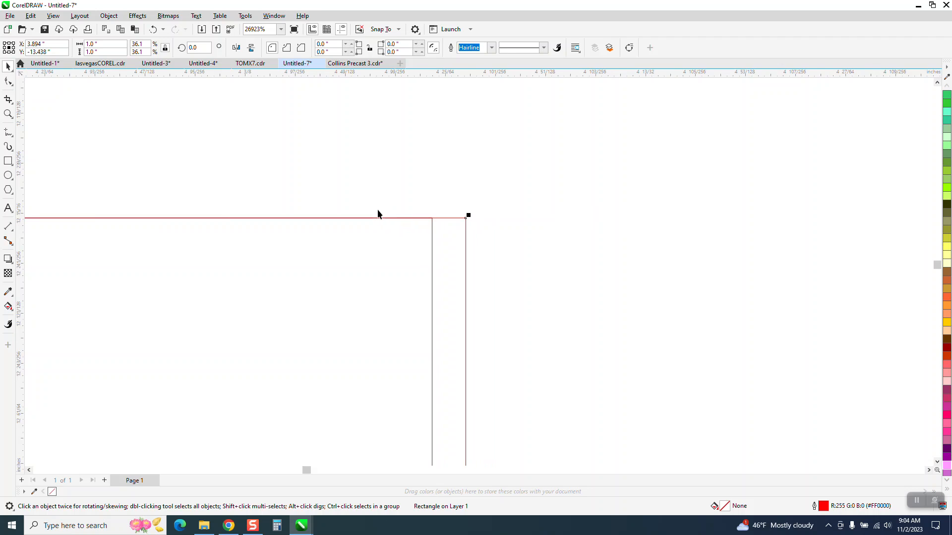
Set the document's super nudge multiplier to 2 and lower the micro nudge divisor in the ruler options.
{"action": "left_click", "coordinate": [246, 16]}
{"action": "mouse_move", "coordinate": [254, 29]}
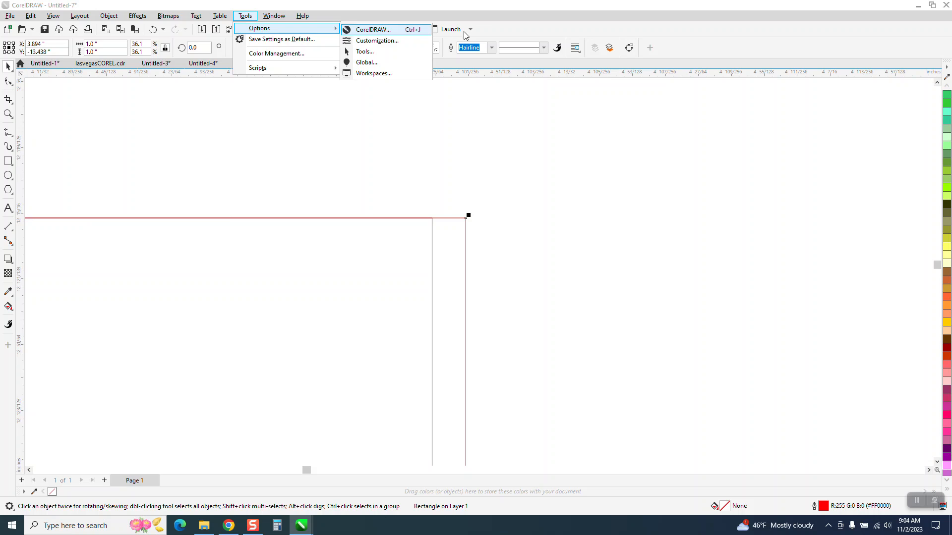
{"action": "left_click", "coordinate": [379, 31]}
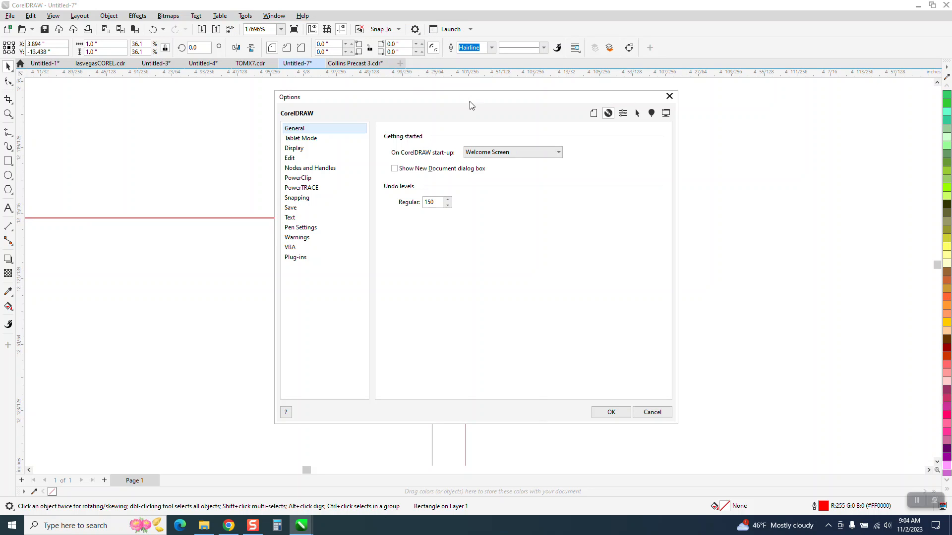
{"action": "left_click", "coordinate": [593, 114]}
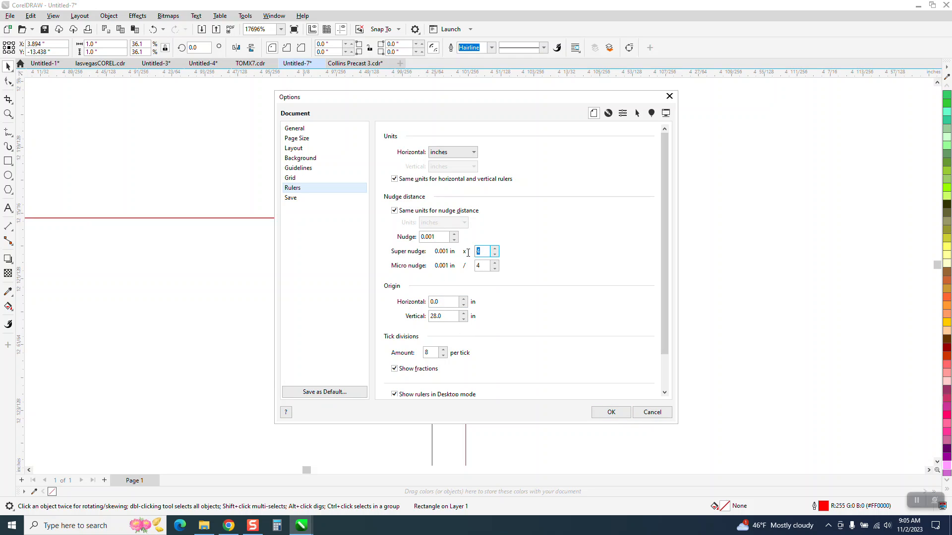
{"action": "type", "text": "2"}
{"action": "left_click", "coordinate": [495, 269]}
{"action": "left_click", "coordinate": [611, 411]}
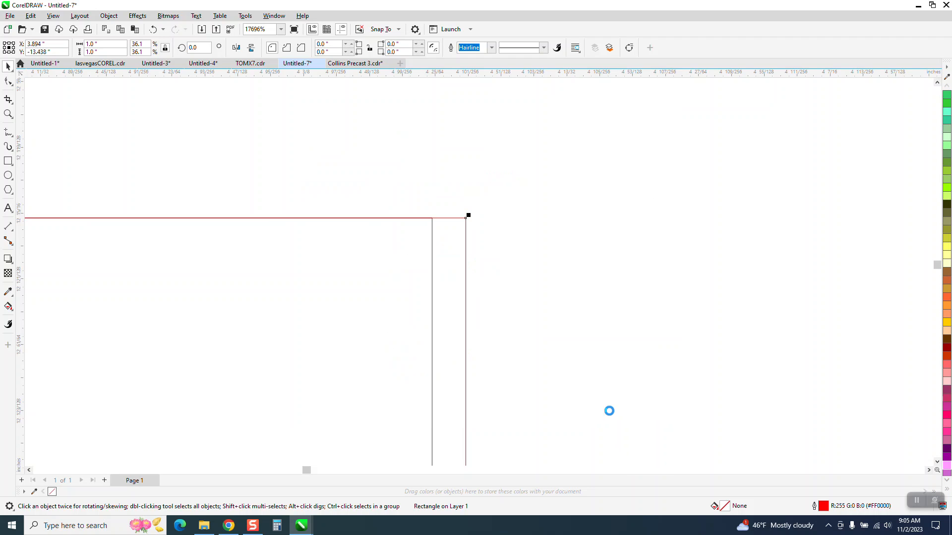
{"action": "scroll", "coordinate": [380, 290], "scroll_direction": "down", "scroll_amount": 1}
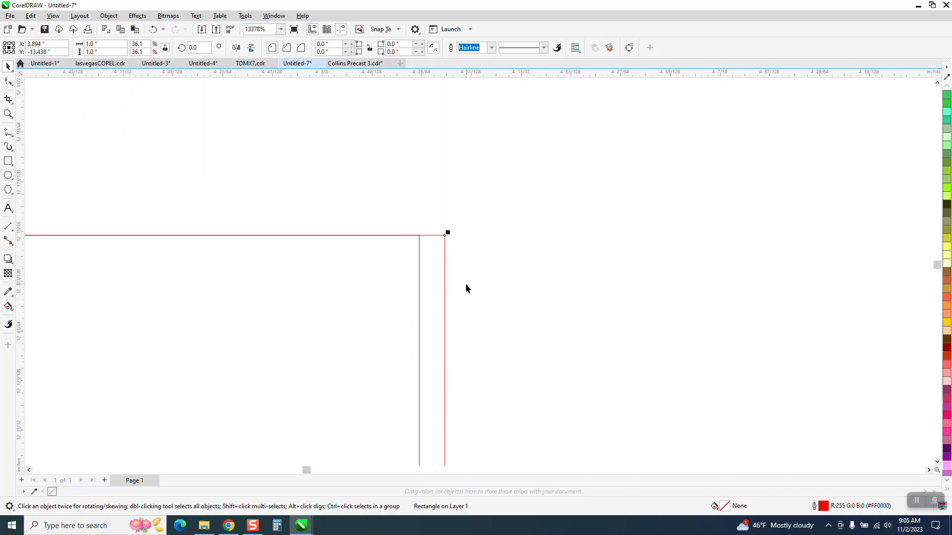